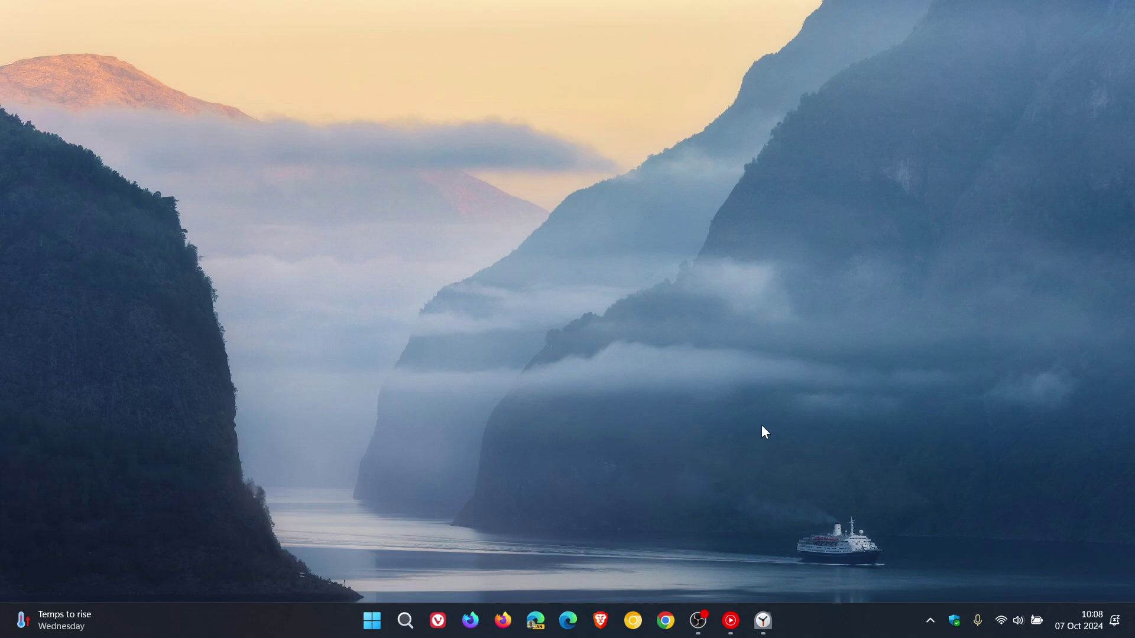
Open the Clock app, review its Settings page, then minimize the Clock window.
{"action": "left_click", "coordinate": [762, 621]}
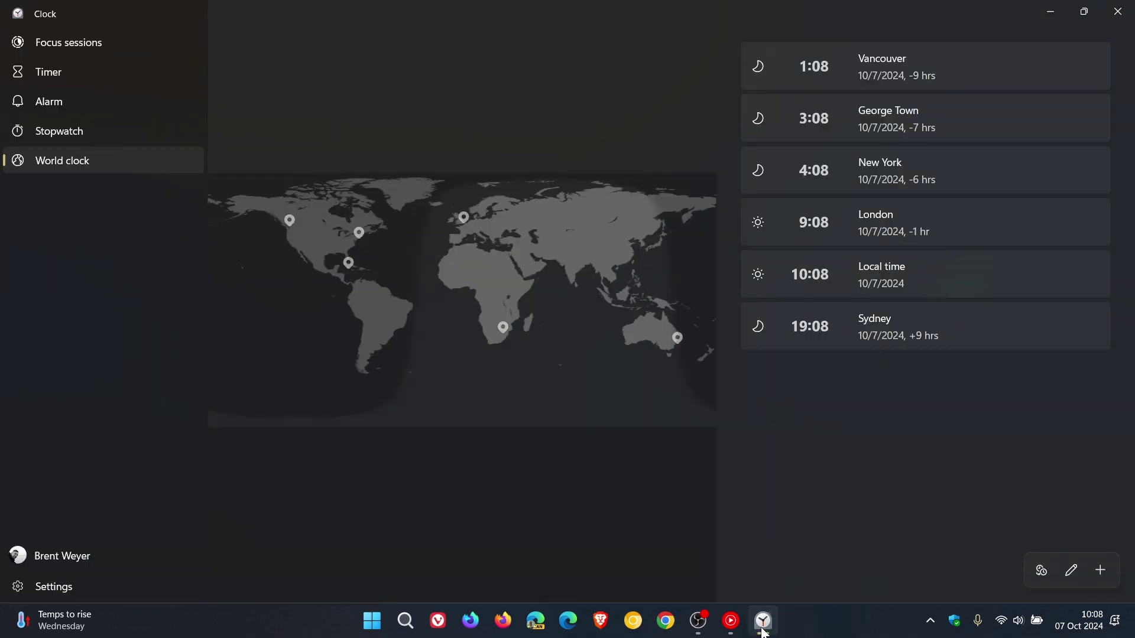
{"action": "left_click", "coordinate": [44, 585]}
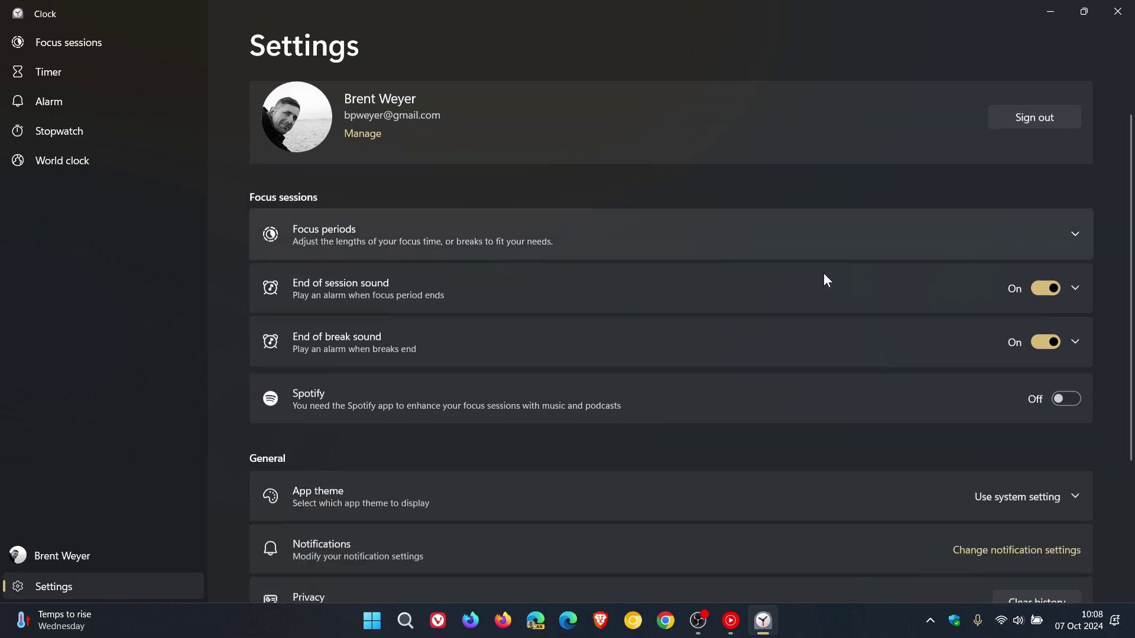
{"action": "scroll", "coordinate": [824, 273], "scroll_direction": "down", "scroll_amount": 3}
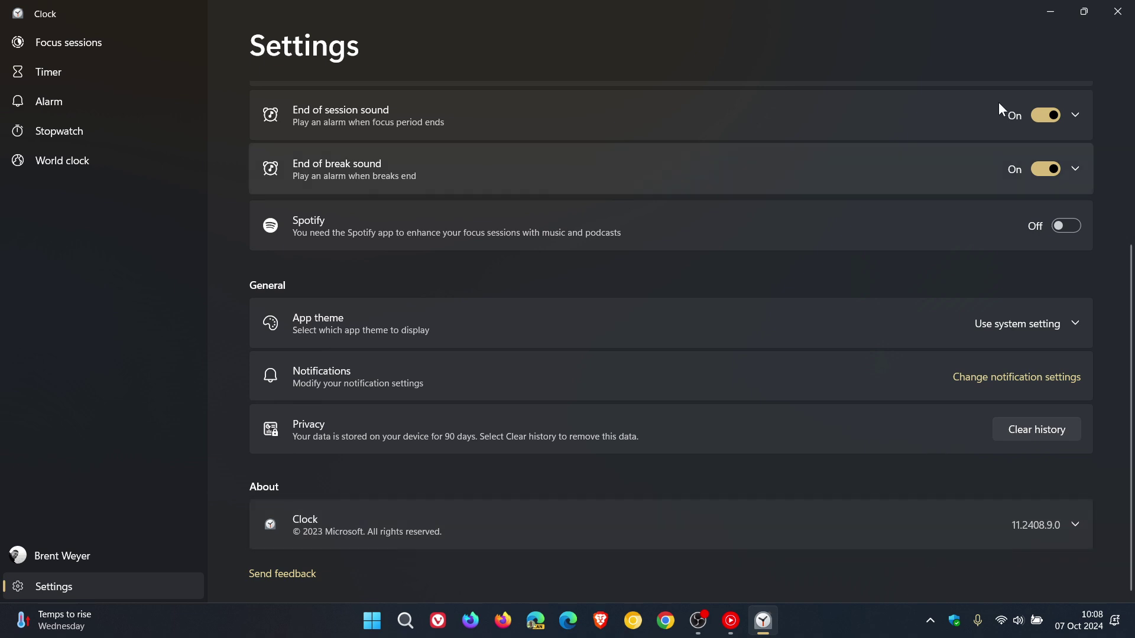
{"action": "left_click", "coordinate": [1051, 11]}
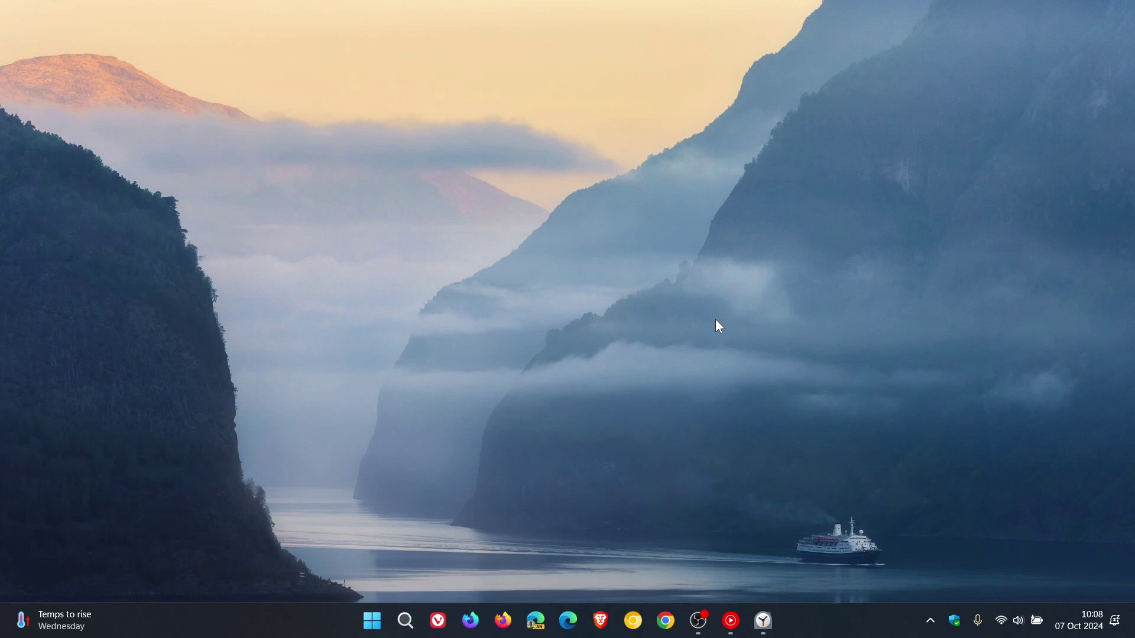
Open the Widgets board and pin the Countdown widget.
{"action": "left_click", "coordinate": [74, 627]}
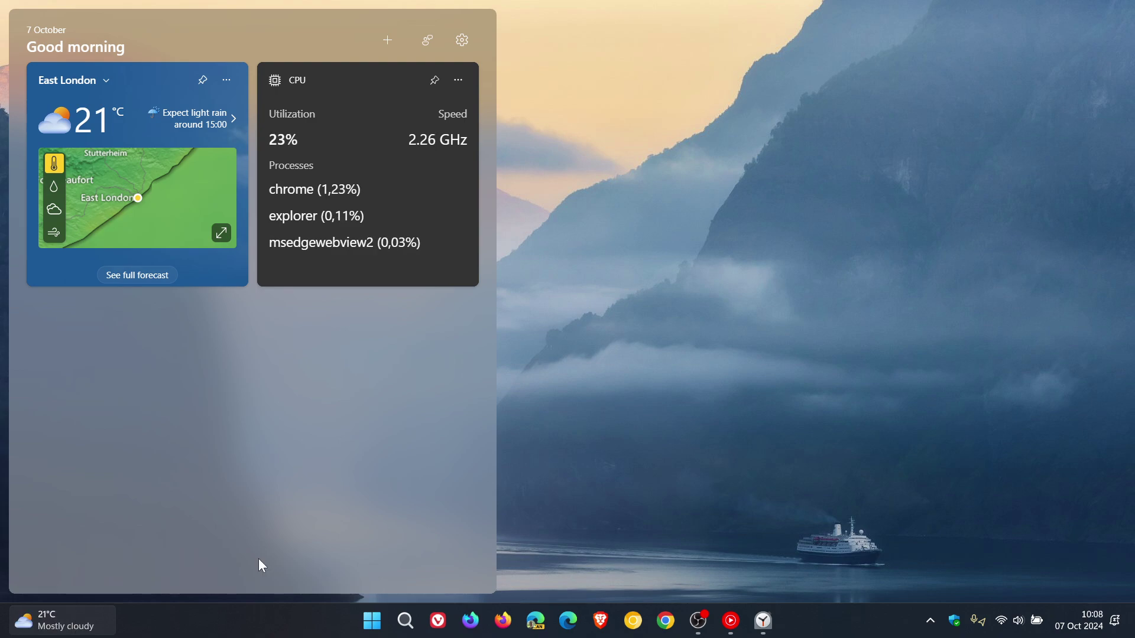
{"action": "left_click", "coordinate": [386, 40]}
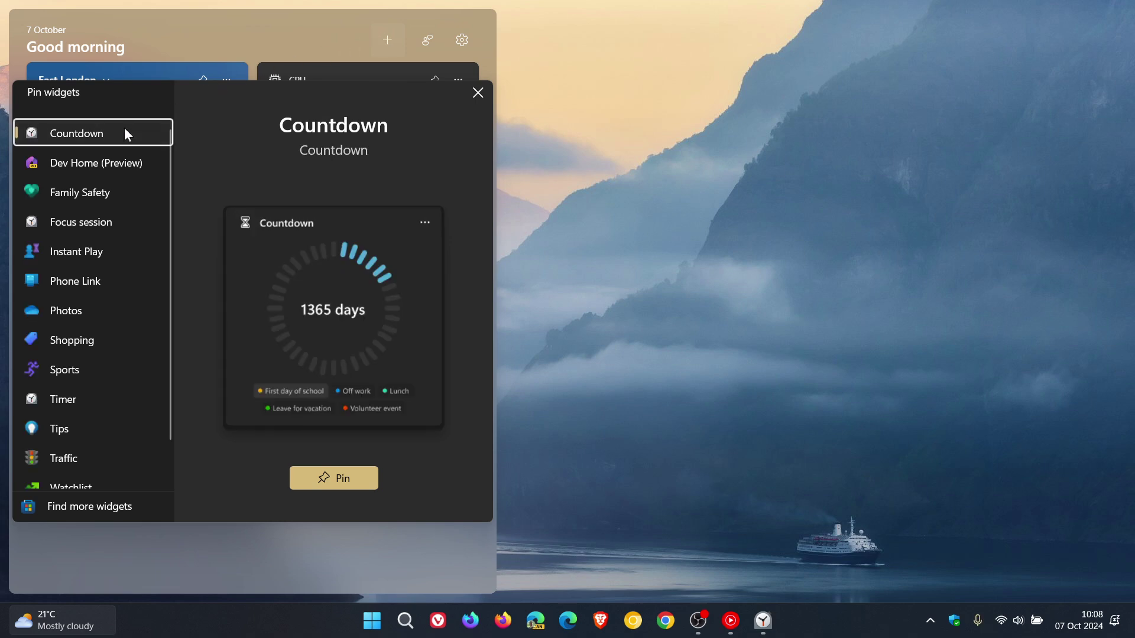
{"action": "left_click", "coordinate": [350, 480]}
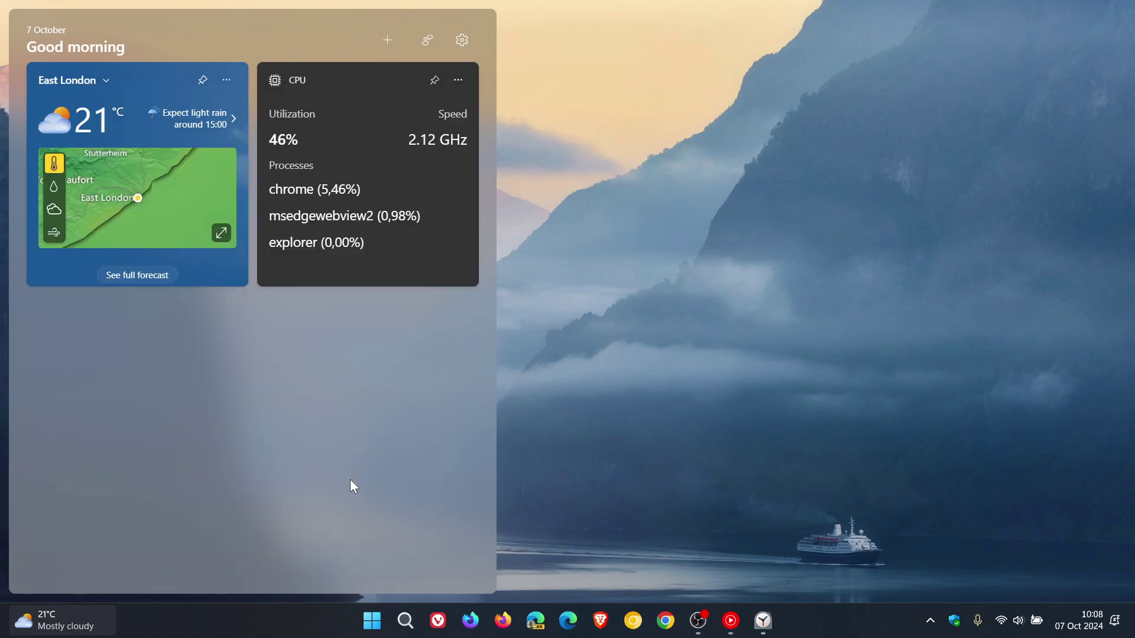
Add the Timer widget to the board as well.
{"action": "left_click", "coordinate": [385, 40]}
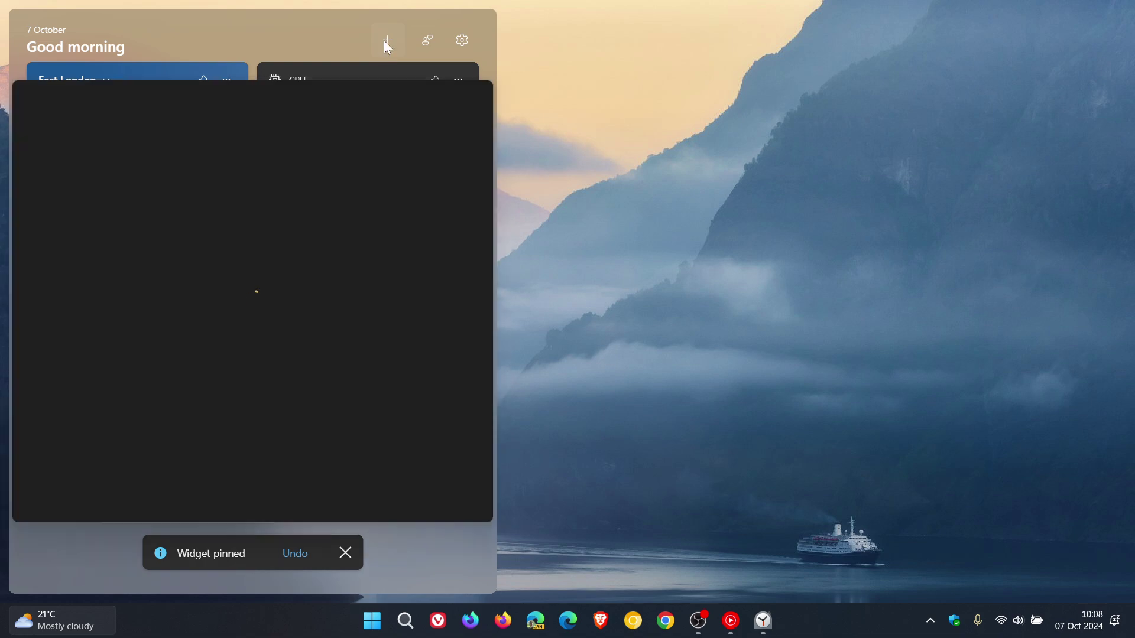
{"action": "left_click", "coordinate": [63, 401]}
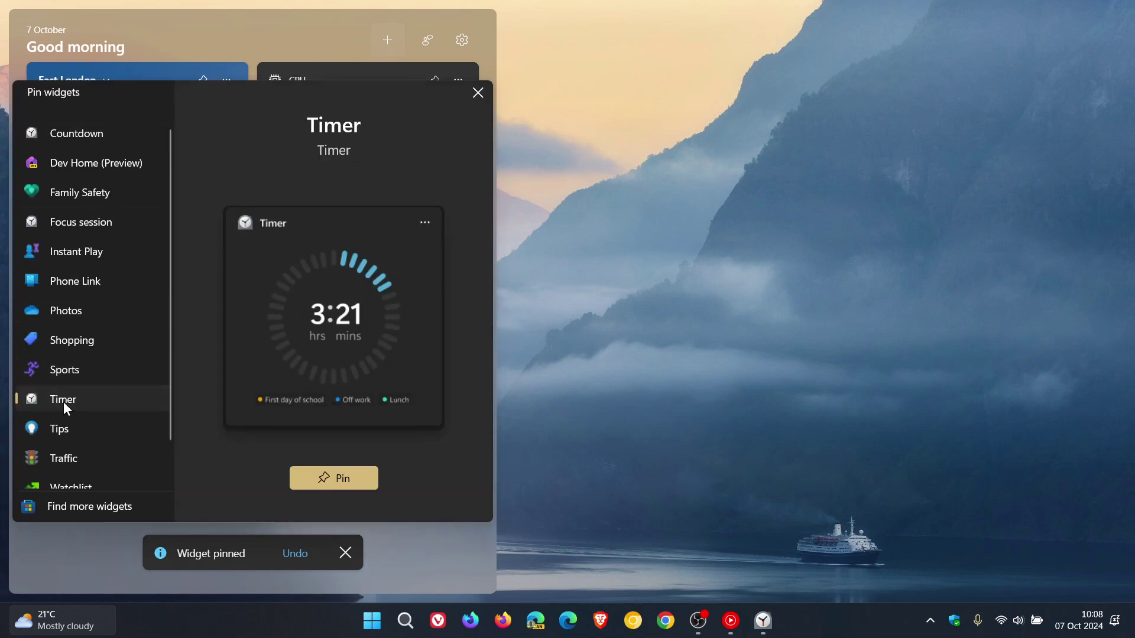
{"action": "left_click", "coordinate": [344, 480]}
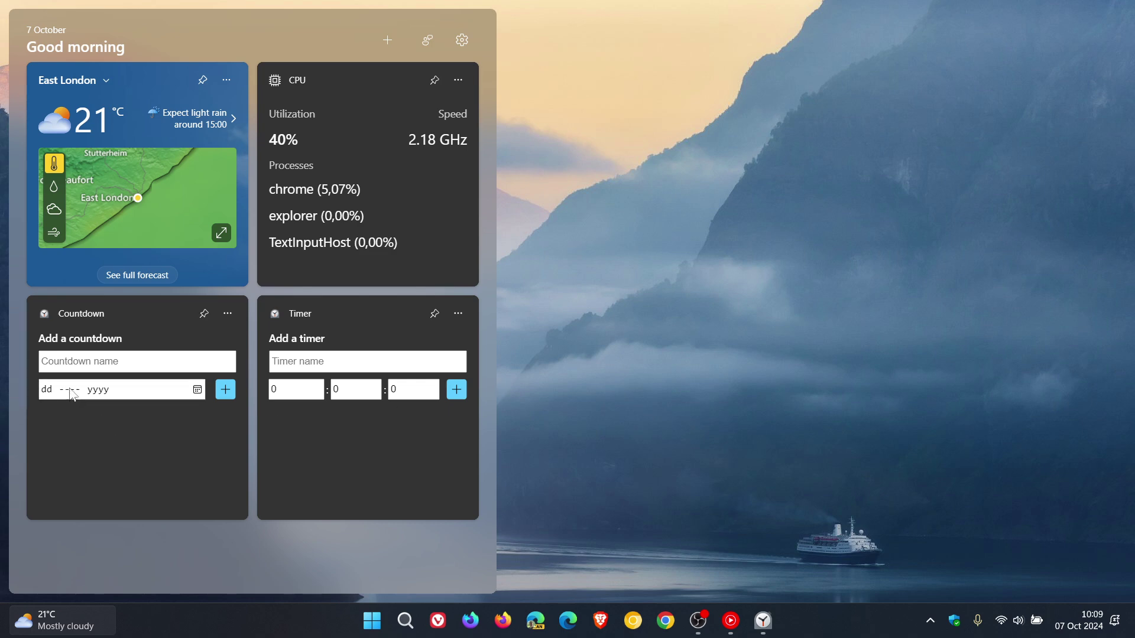
Add a 'Christmas' countdown for 25 December 2024, showing 79 days remaining.
{"action": "left_click", "coordinate": [115, 361]}
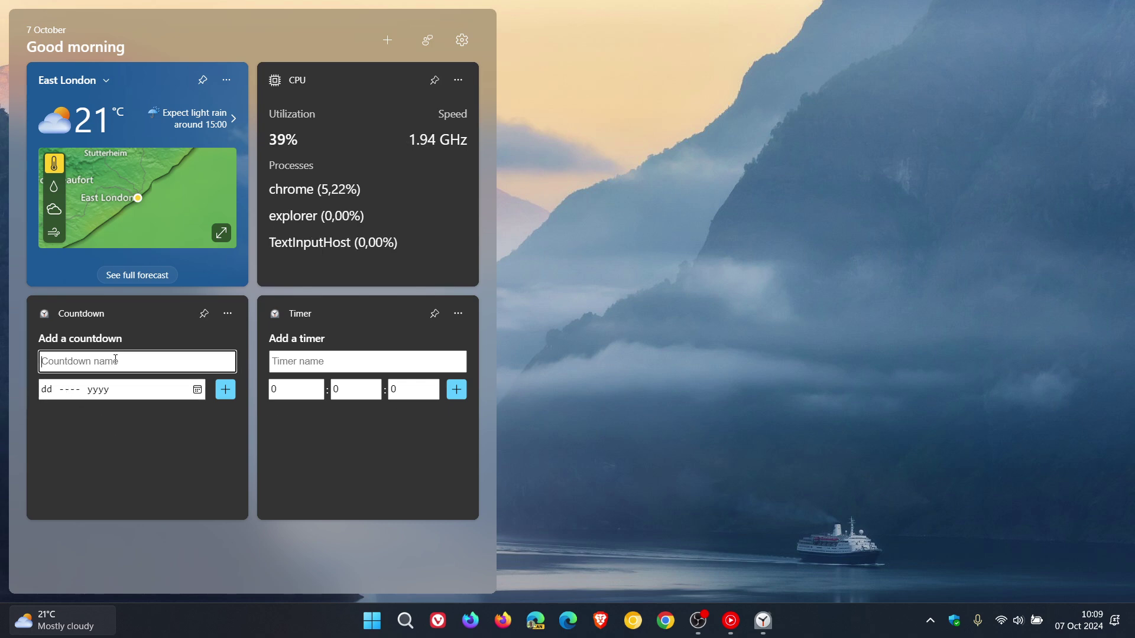
{"action": "type", "text": "C"}
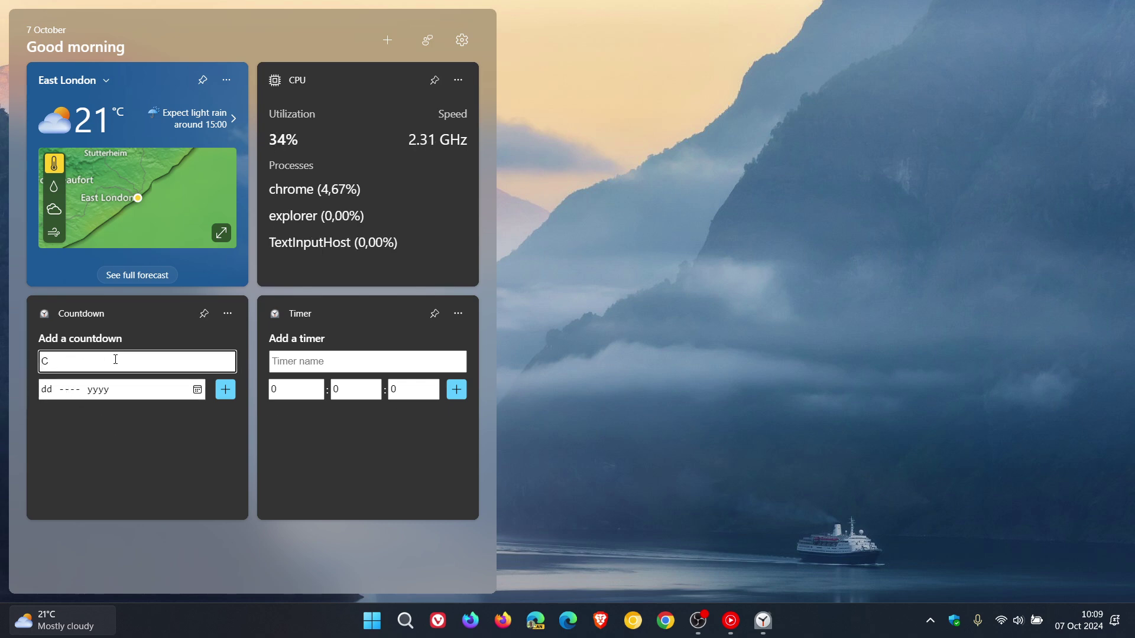
{"action": "type", "text": "hris"}
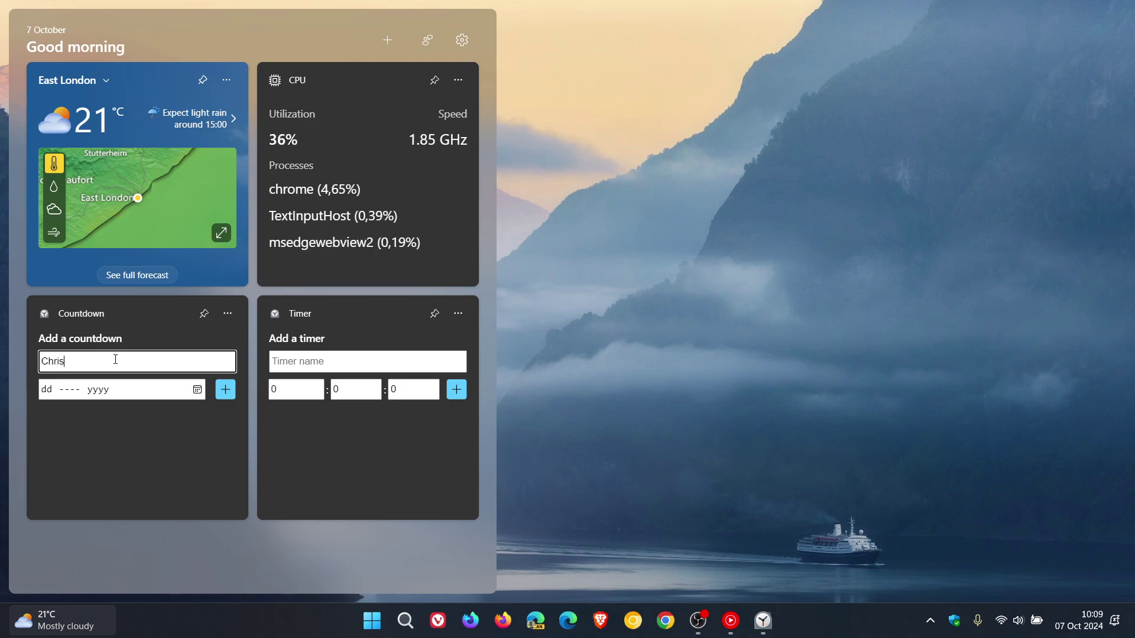
{"action": "type", "text": "tmas"}
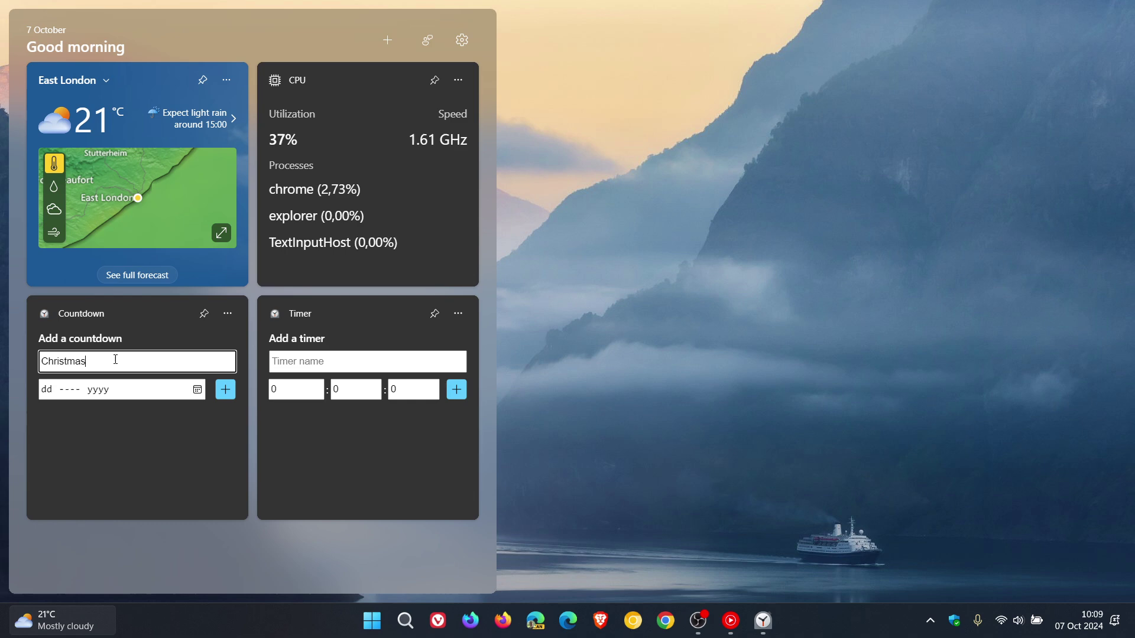
{"action": "left_click", "coordinate": [227, 392]}
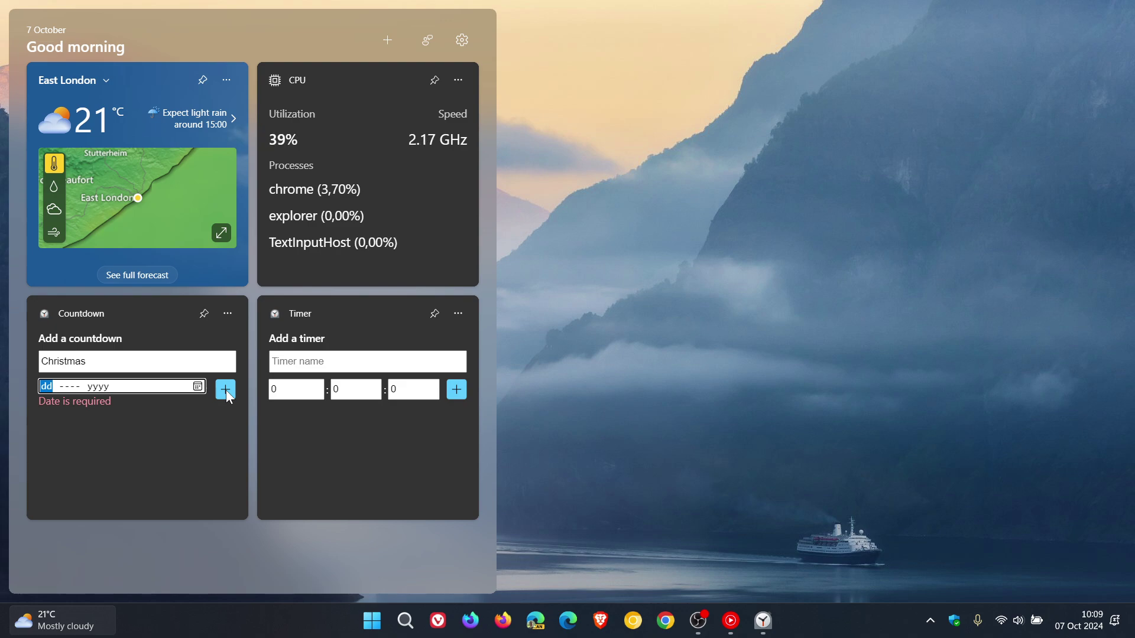
{"action": "left_click", "coordinate": [197, 388]}
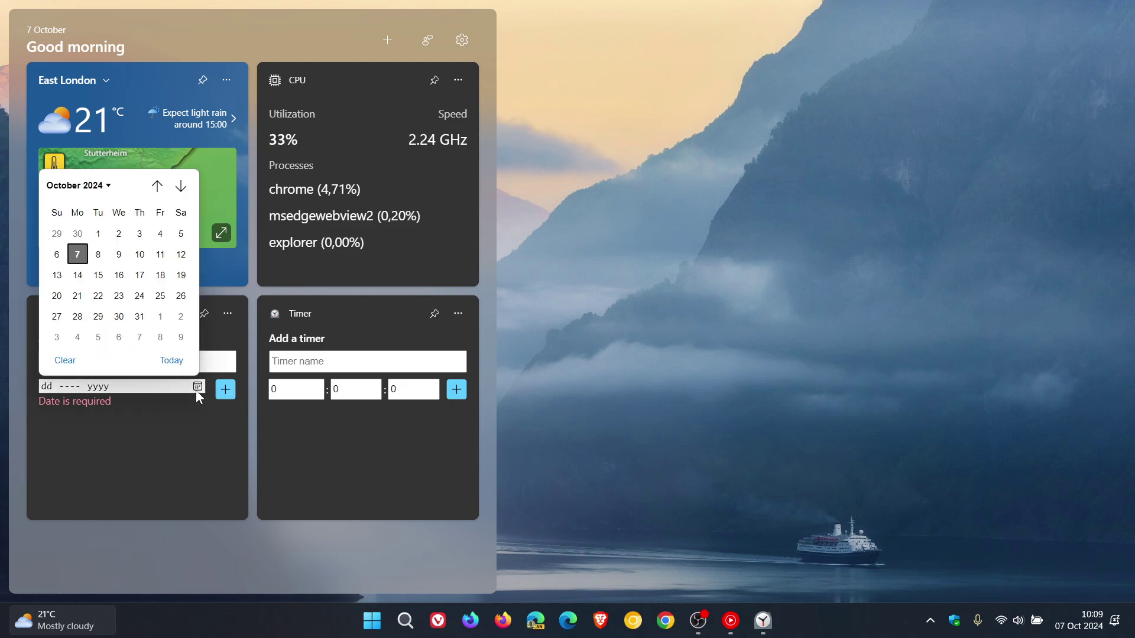
{"action": "left_click", "coordinate": [179, 186]}
{"action": "left_click", "coordinate": [179, 185]}
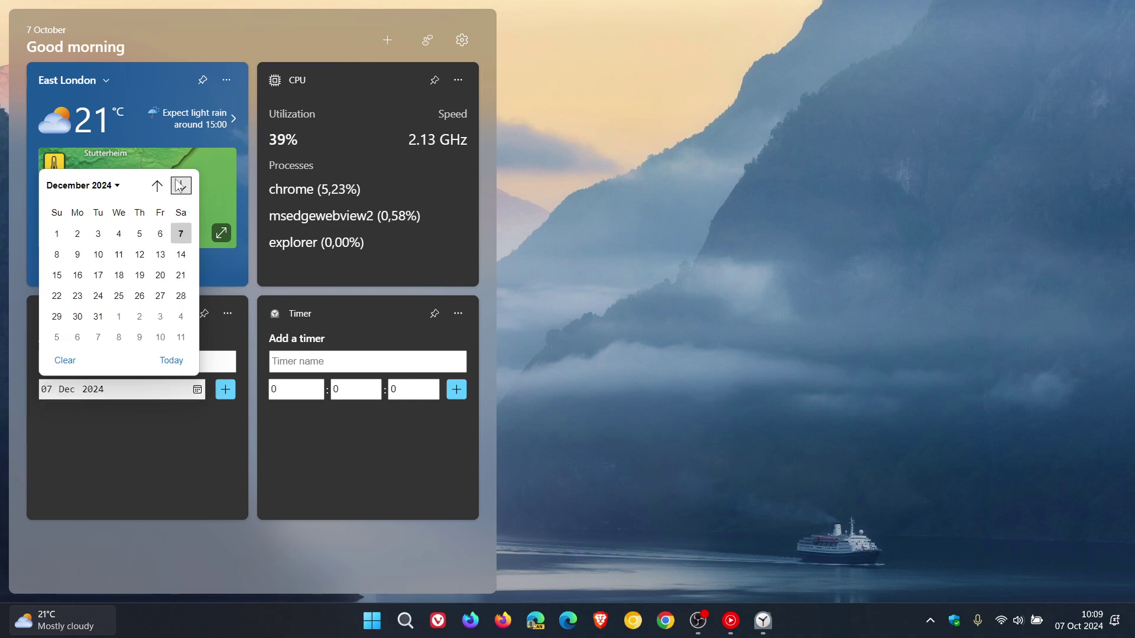
{"action": "left_click", "coordinate": [119, 295]}
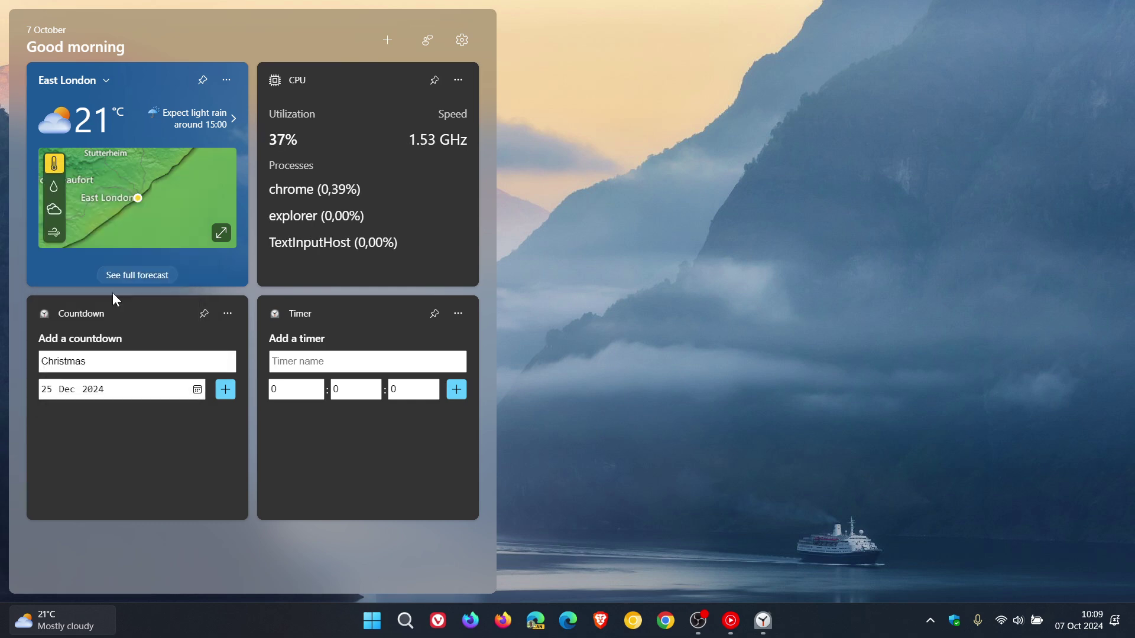
{"action": "left_click", "coordinate": [223, 389]}
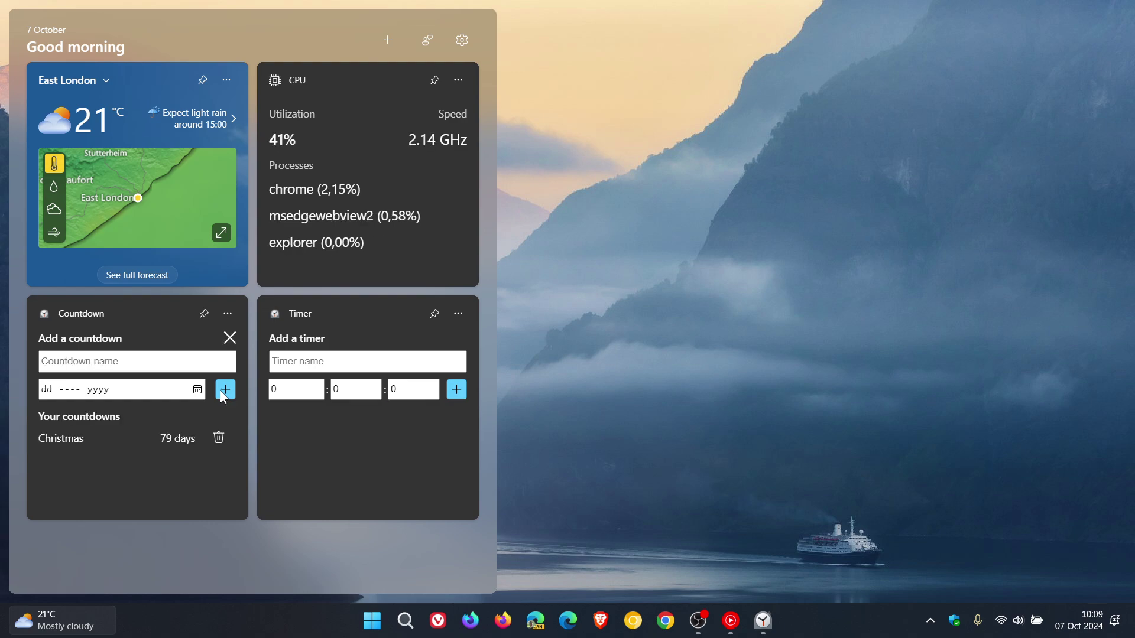
{"action": "left_click", "coordinate": [230, 338]}
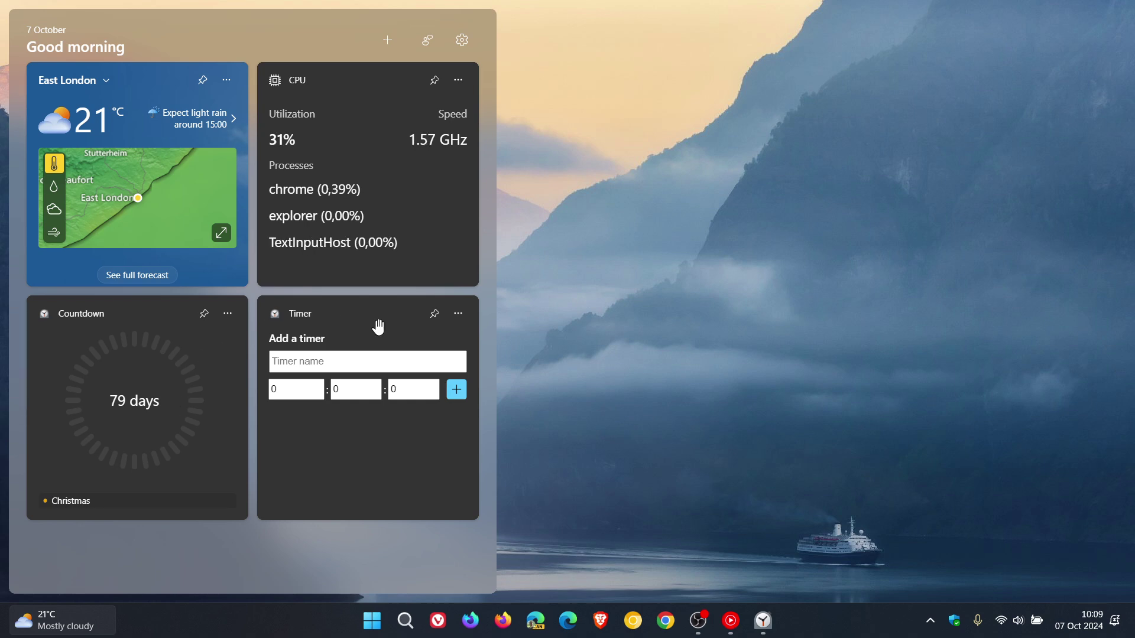
Add a 1-hour timer named 'Hour' and leave it counting down.
{"action": "left_click", "coordinate": [456, 389]}
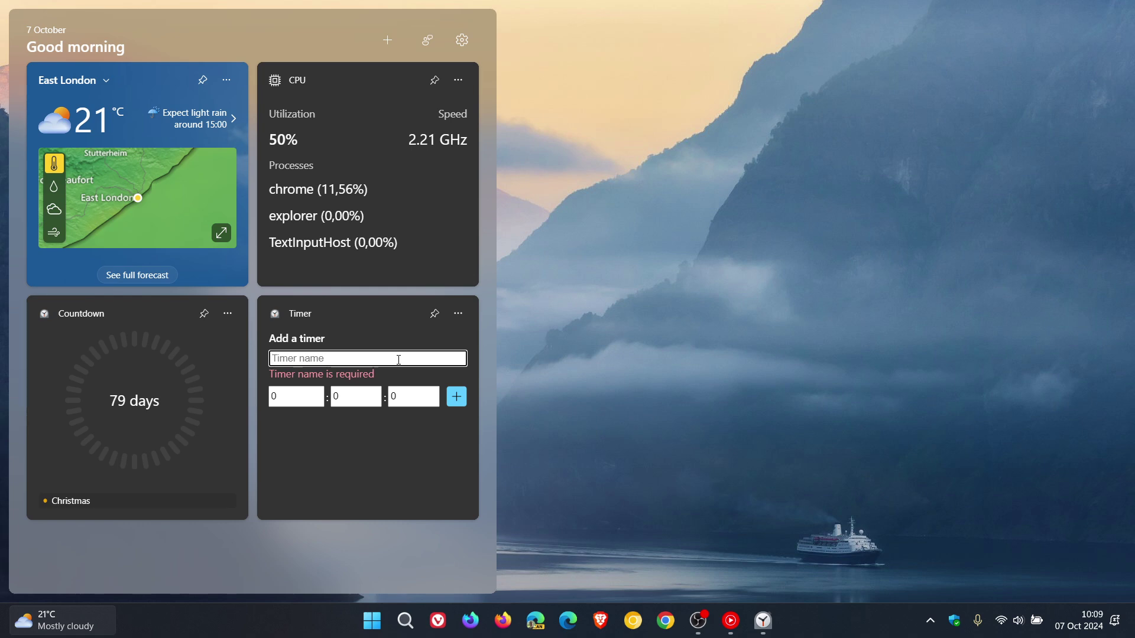
{"action": "type", "text": "Hour"}
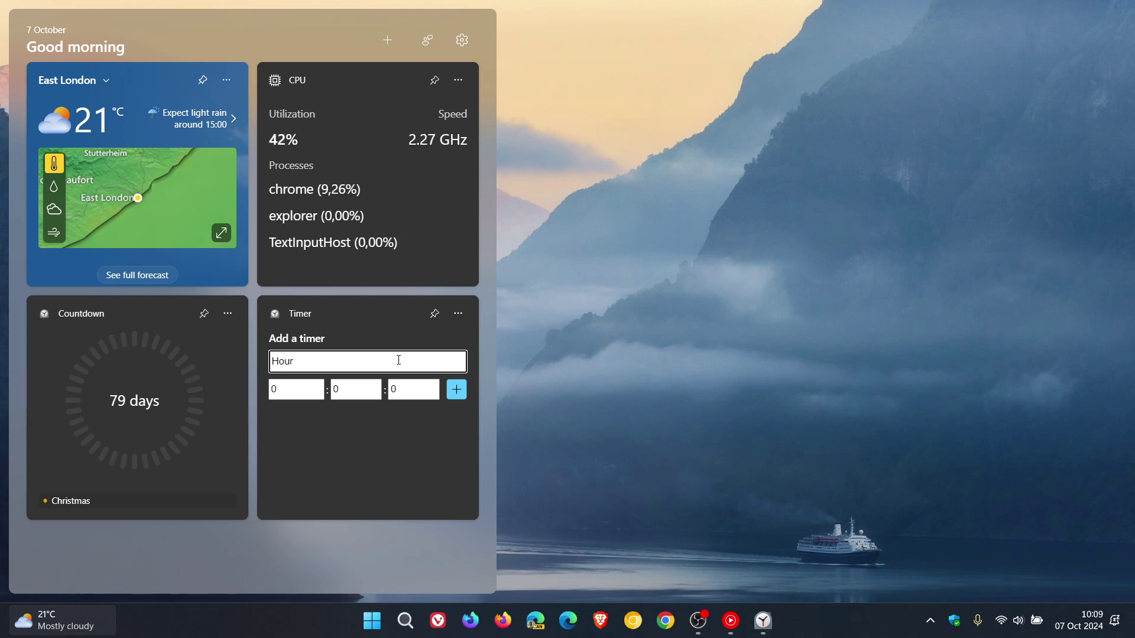
{"action": "mouse_move", "coordinate": [296, 389]}
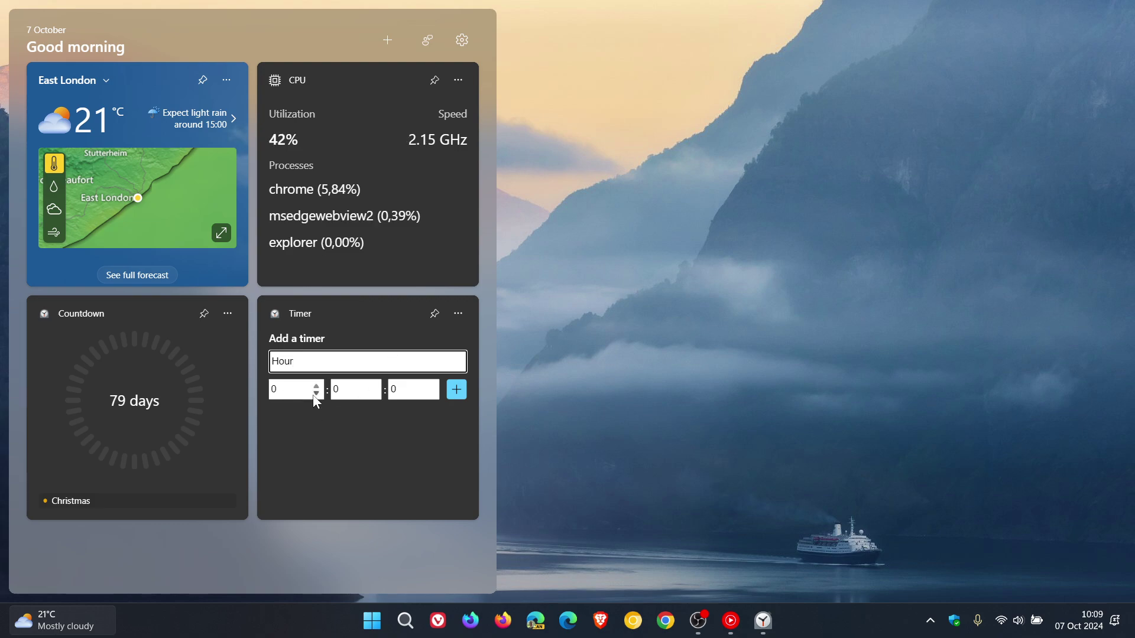
{"action": "left_click", "coordinate": [315, 395]}
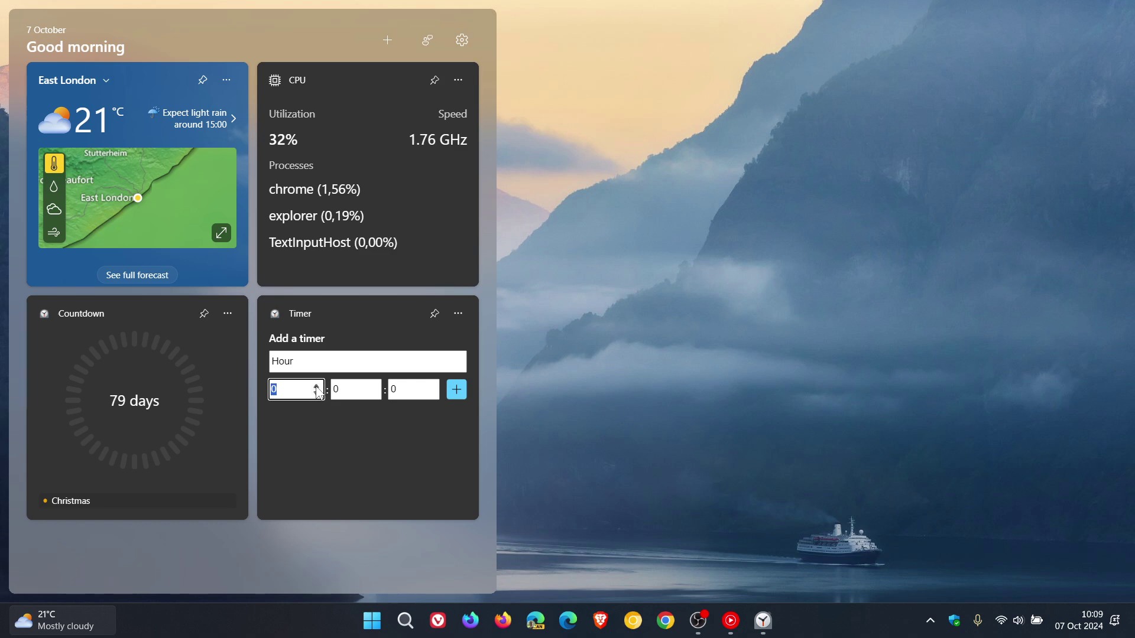
{"action": "left_click", "coordinate": [317, 386]}
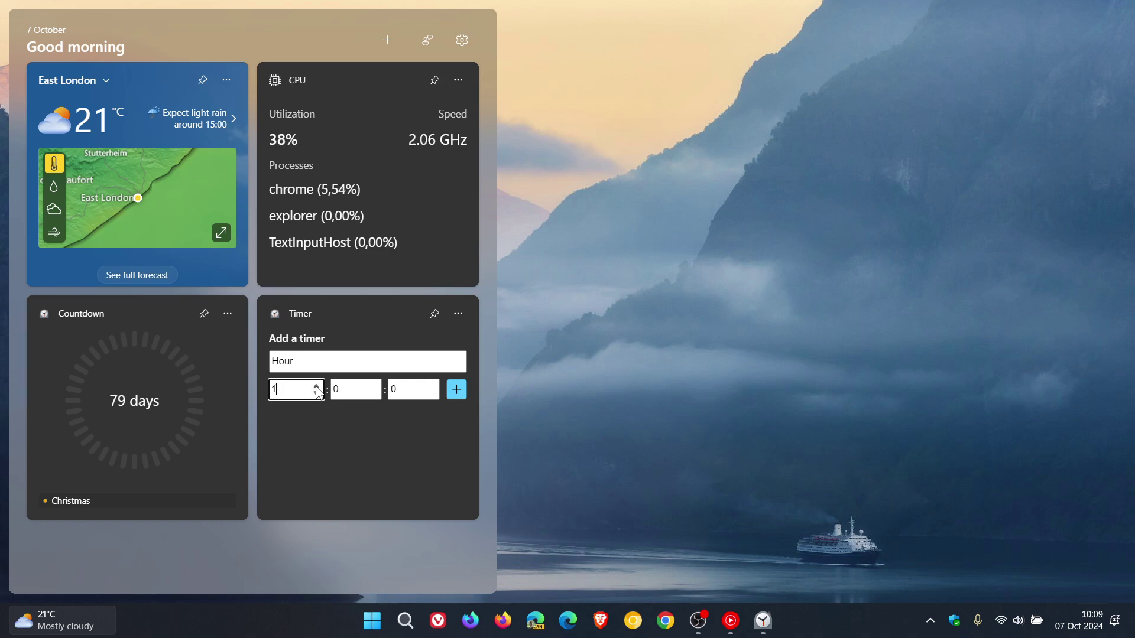
{"action": "left_click", "coordinate": [457, 390]}
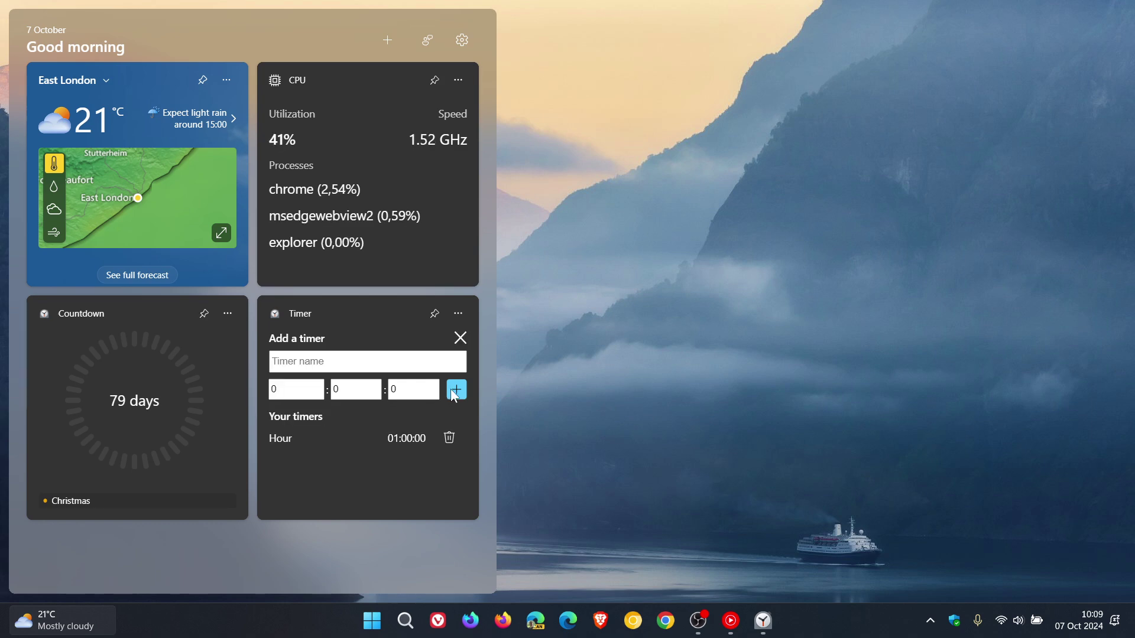
{"action": "left_click", "coordinate": [461, 339]}
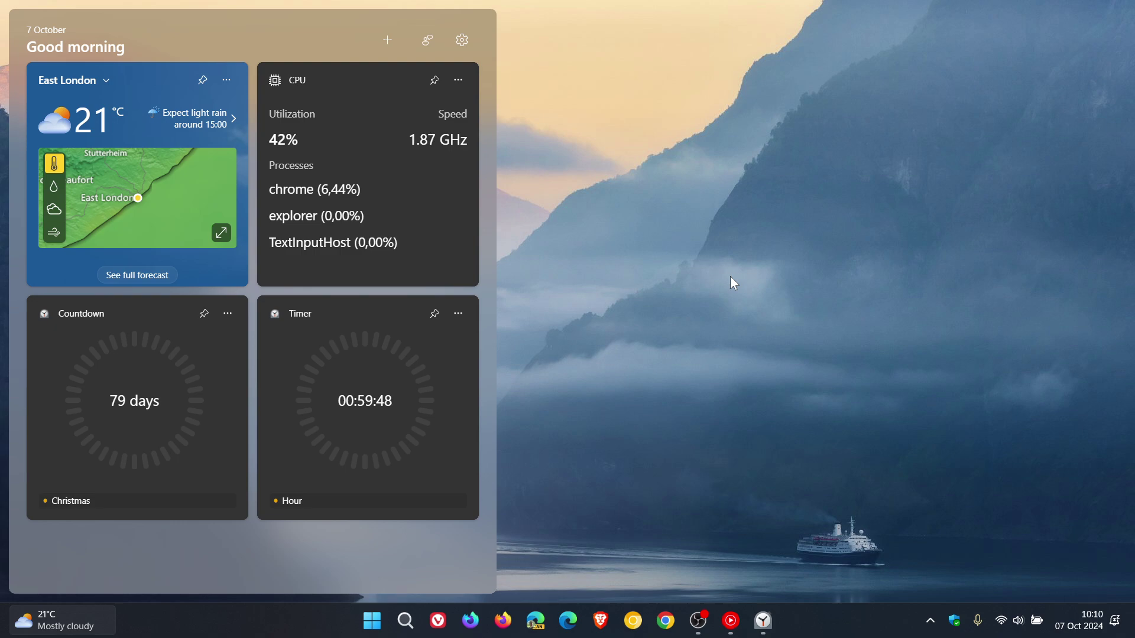
Close and reopen Widgets to confirm the timer is running, then close it with Win+W.
{"action": "left_click", "coordinate": [730, 276]}
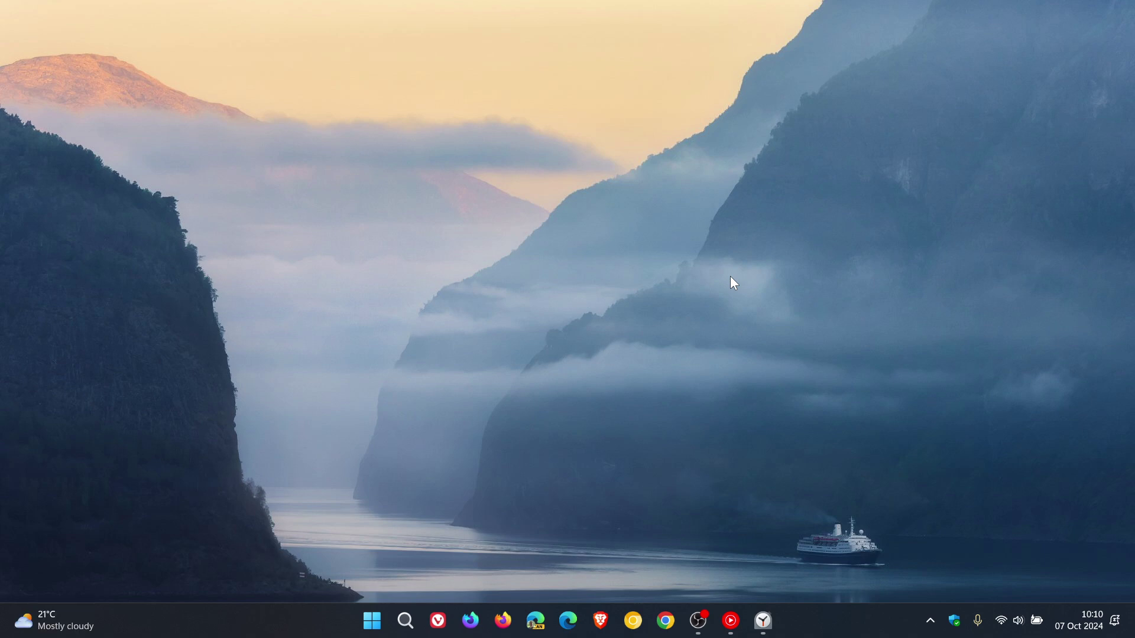
{"action": "left_click", "coordinate": [80, 612]}
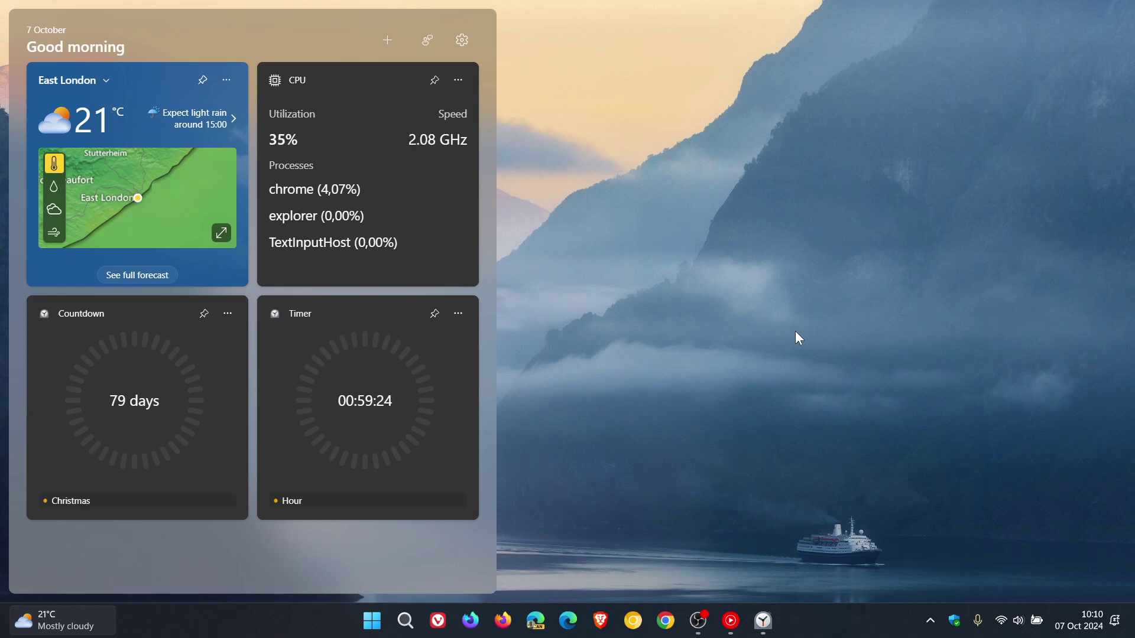
{"action": "key", "text": "super+w"}
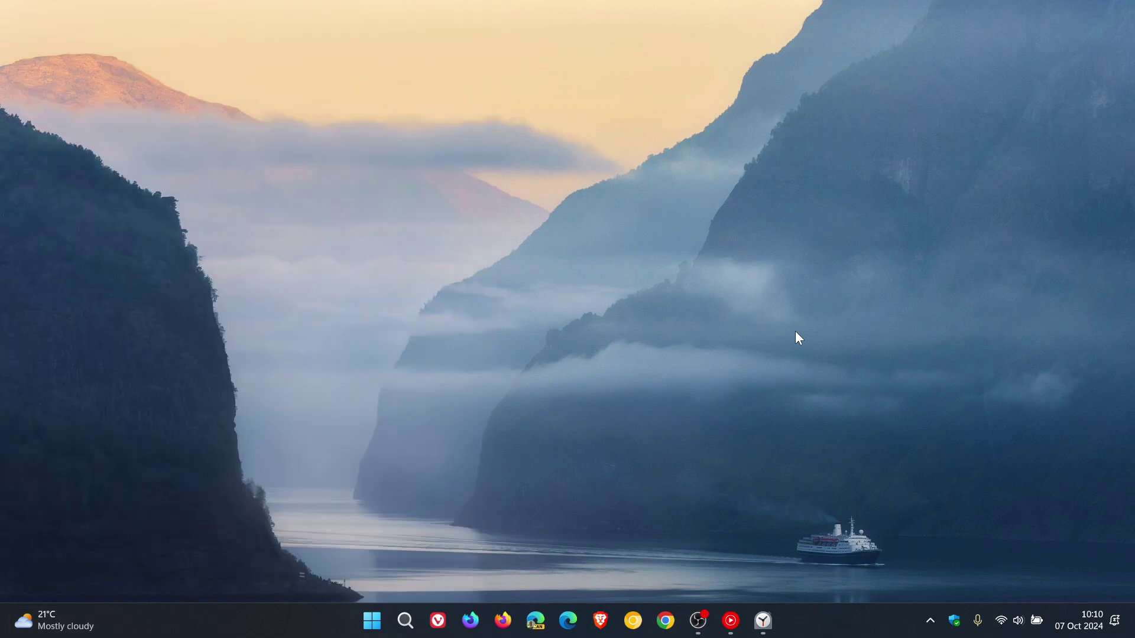